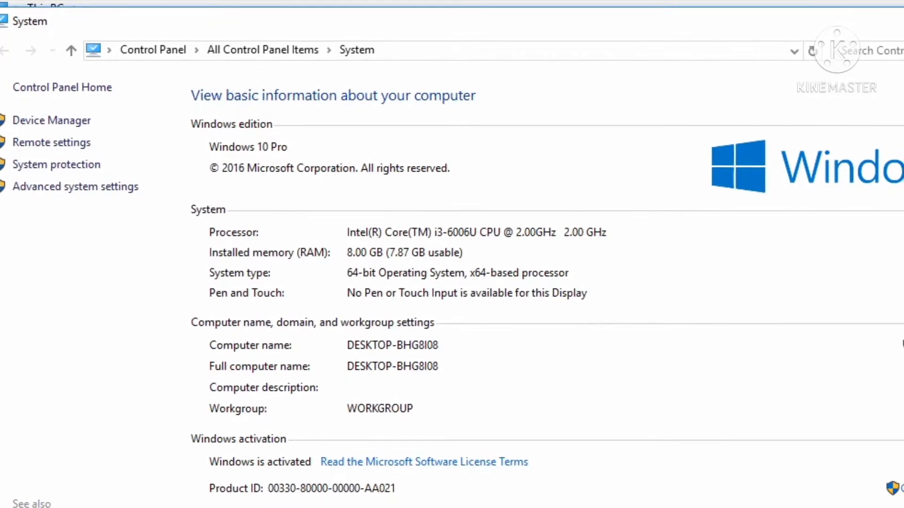
Step: Review the local administrator account in Control Panel's User Accounts, then reach the TSplus Download Trial page
key(super)
text(control)
key(Return)
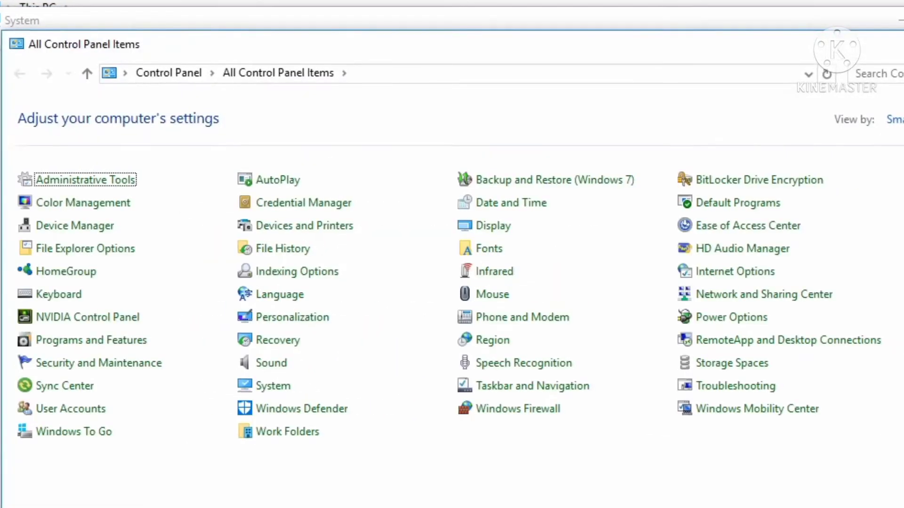
click(542, 410)
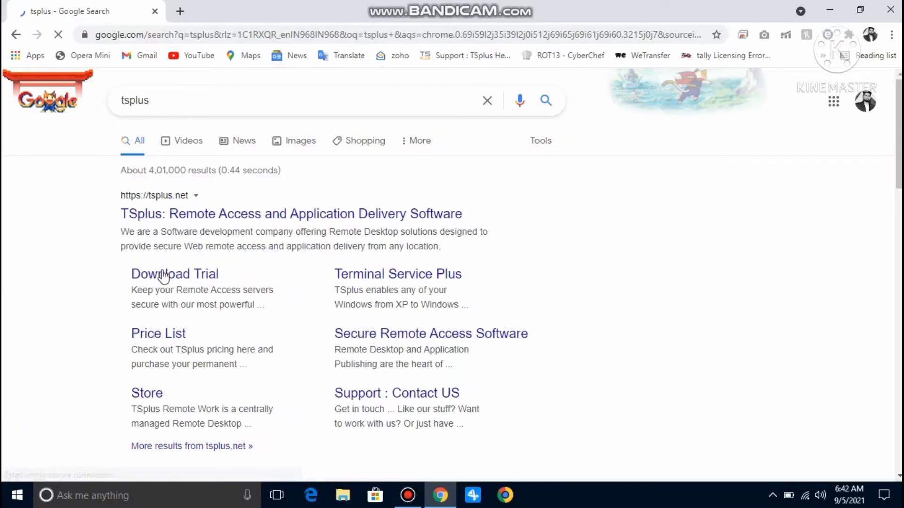
click(162, 274)
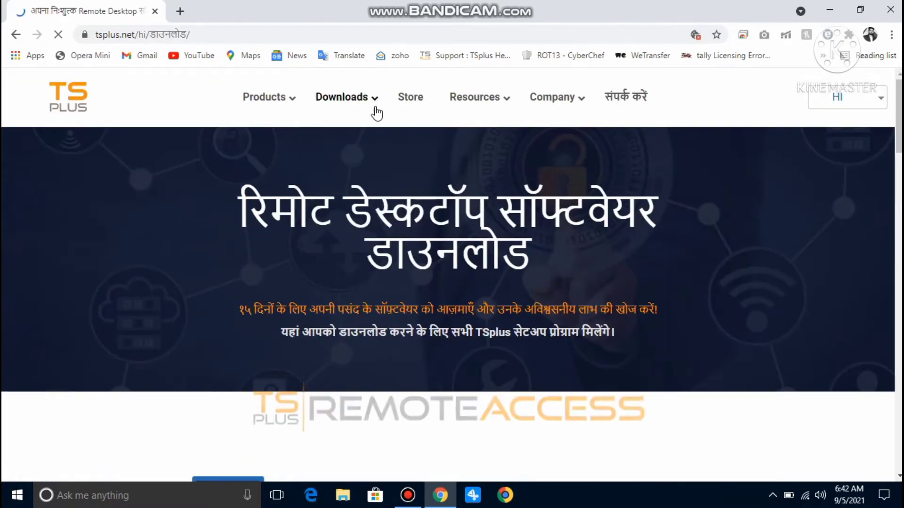
Step: Switch the TSplus website to English and jump to the Remote Access download section
click(374, 130)
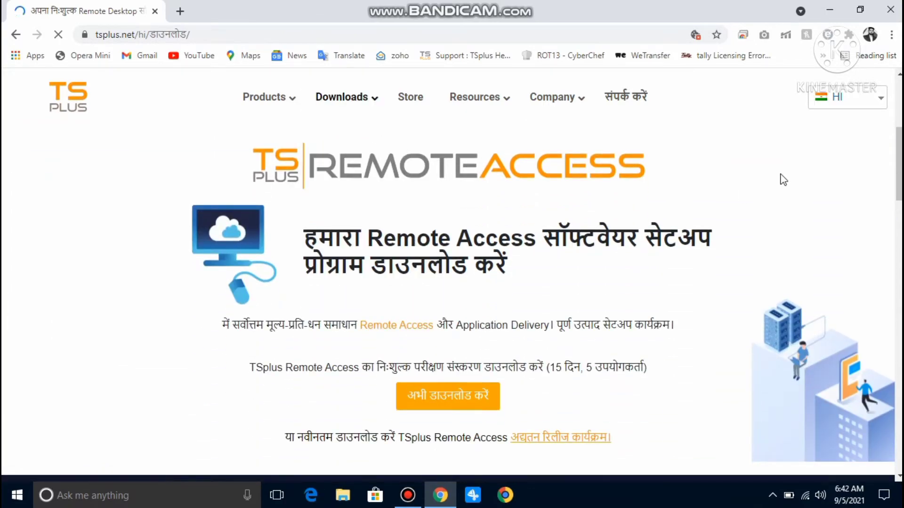
click(854, 104)
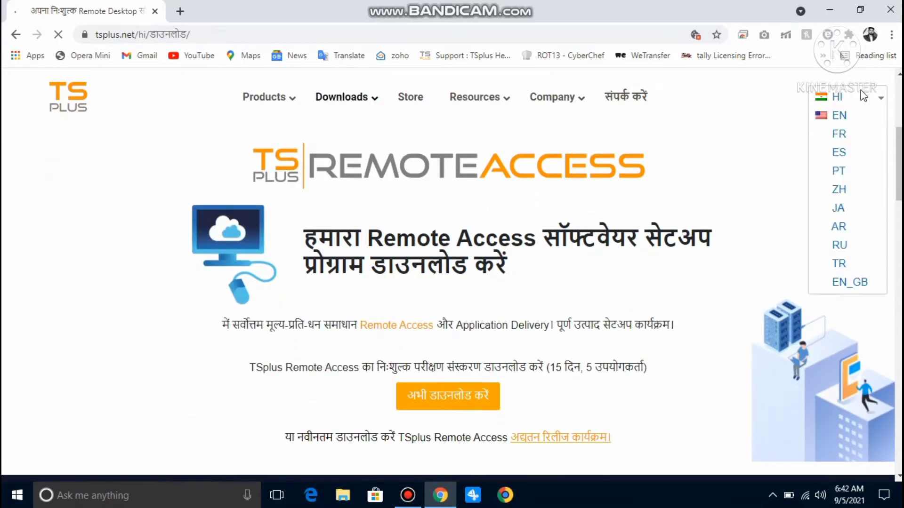
click(838, 117)
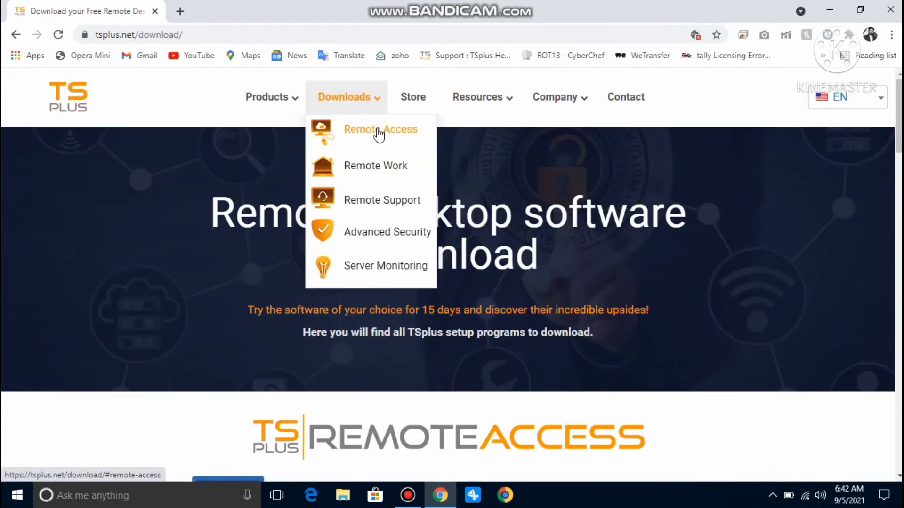
click(375, 129)
Step: Download the free Remote Access trial and launch Setup-TSplus.exe from the download bar
click(426, 400)
click(428, 399)
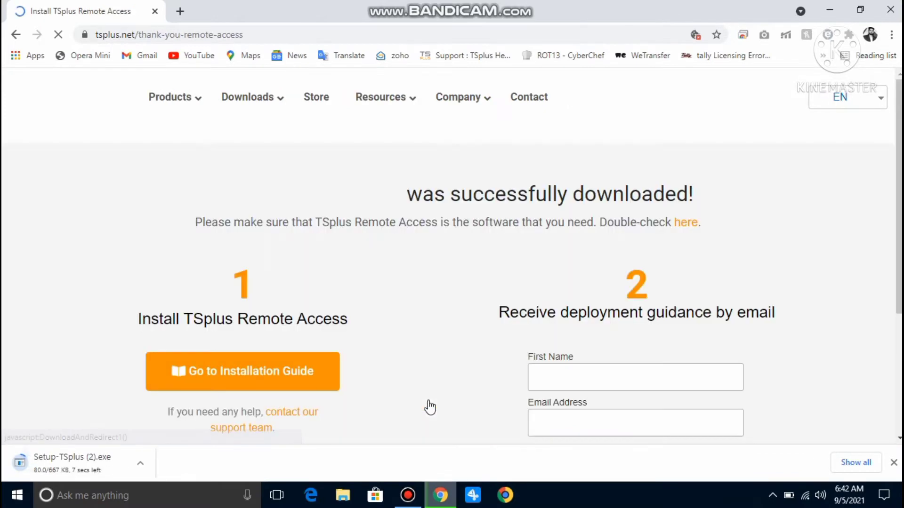
click(71, 470)
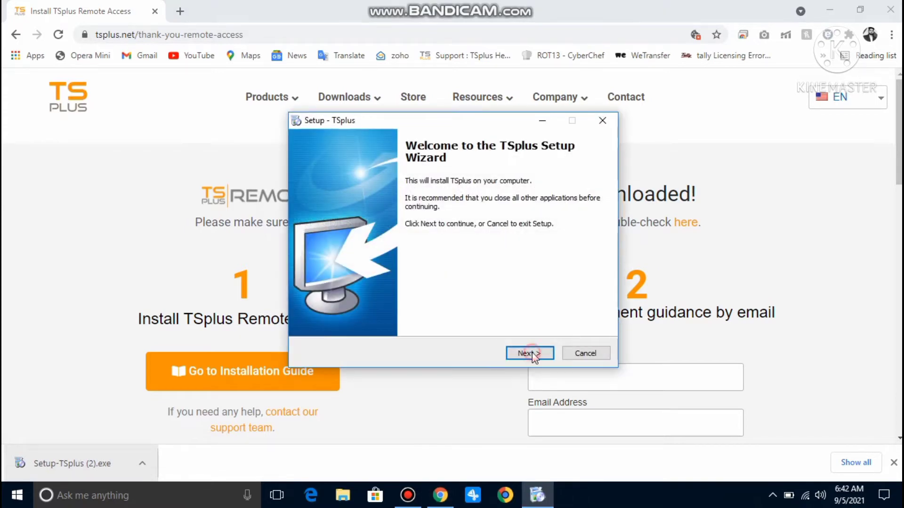
Step: Continue through the Welcome and Advanced Setup Options pages to download the full setup files and launch the installer
click(531, 353)
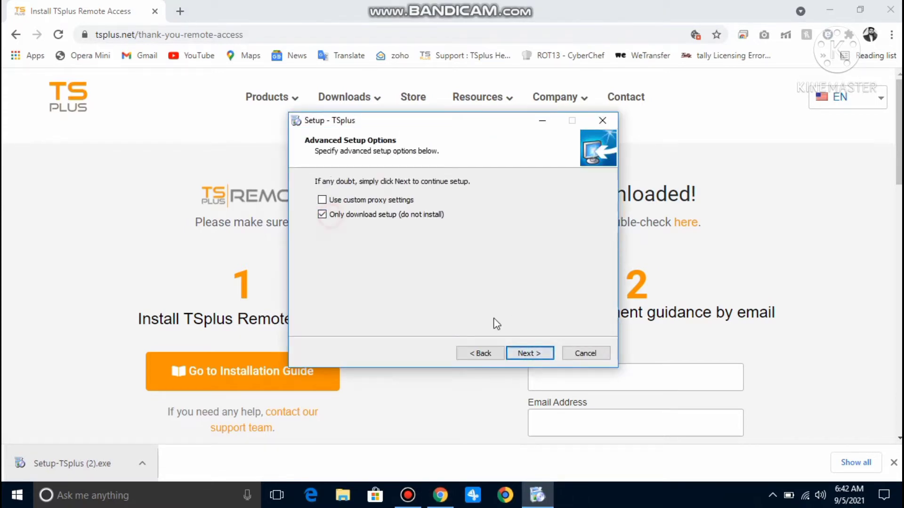
click(538, 356)
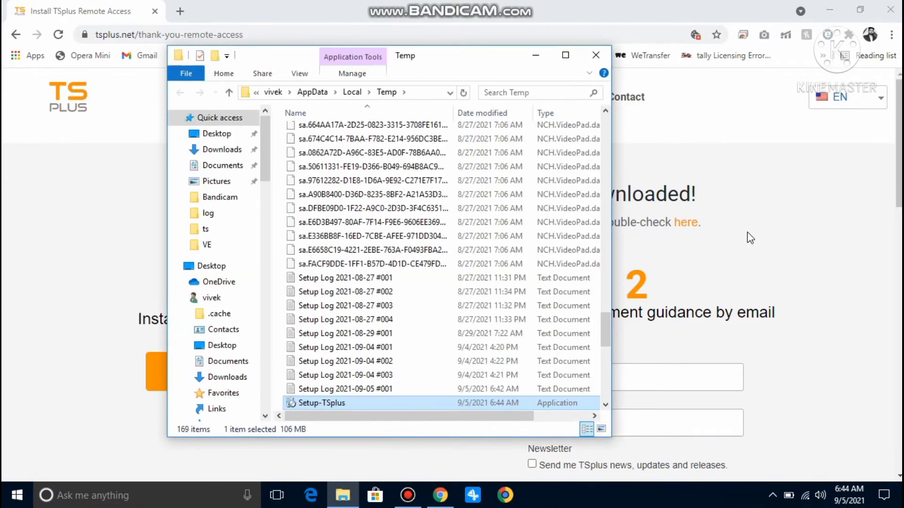
click(541, 357)
scroll(403, 384, down, 1)
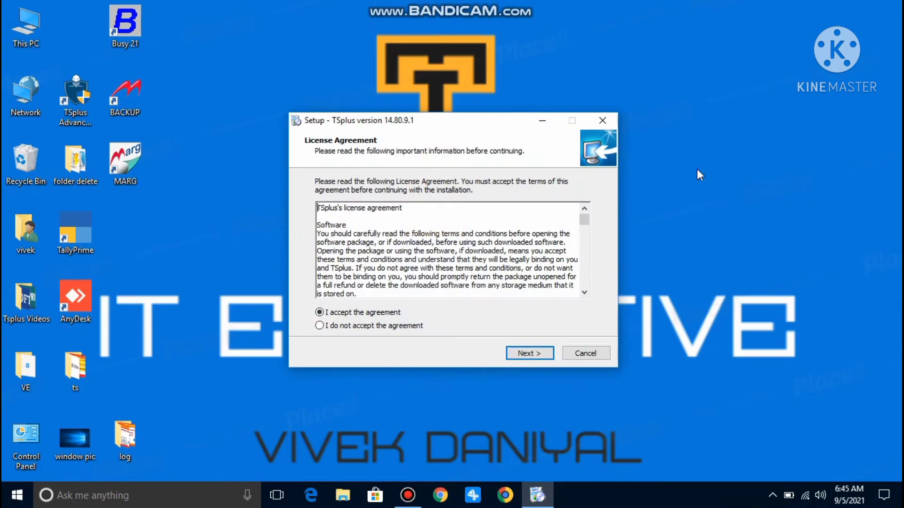
Step: Accept the license and install with the built-in web server on HTTP 80 and HTTPS 443
click(534, 357)
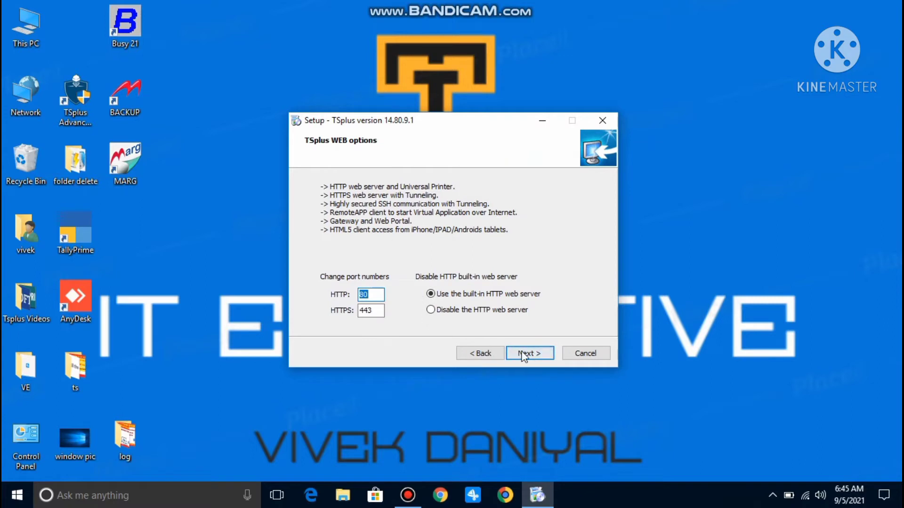
click(523, 355)
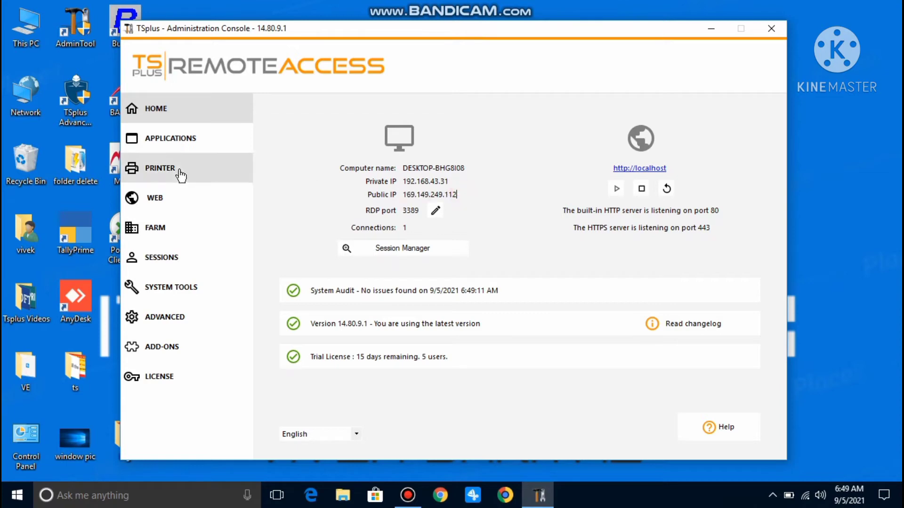
Step: Explore the Applications pages, cancelling a new application entry and viewing user-application assignments
click(168, 148)
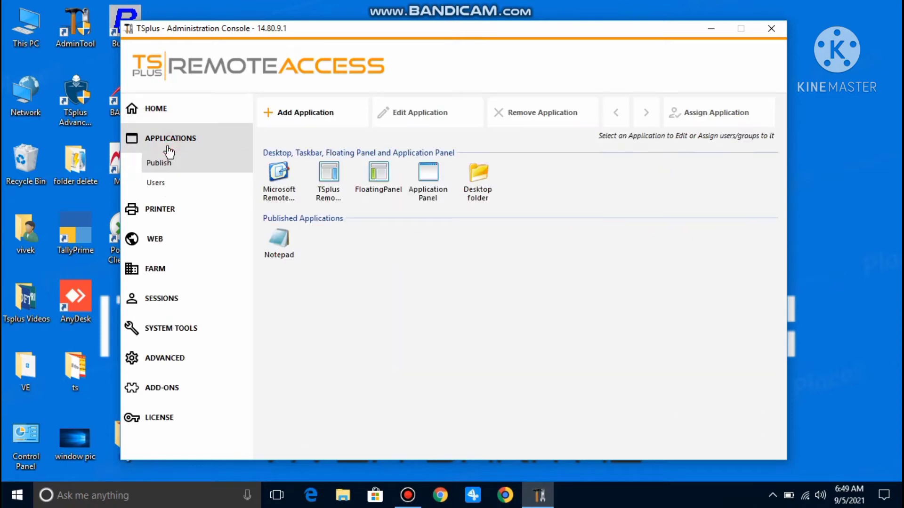
click(280, 114)
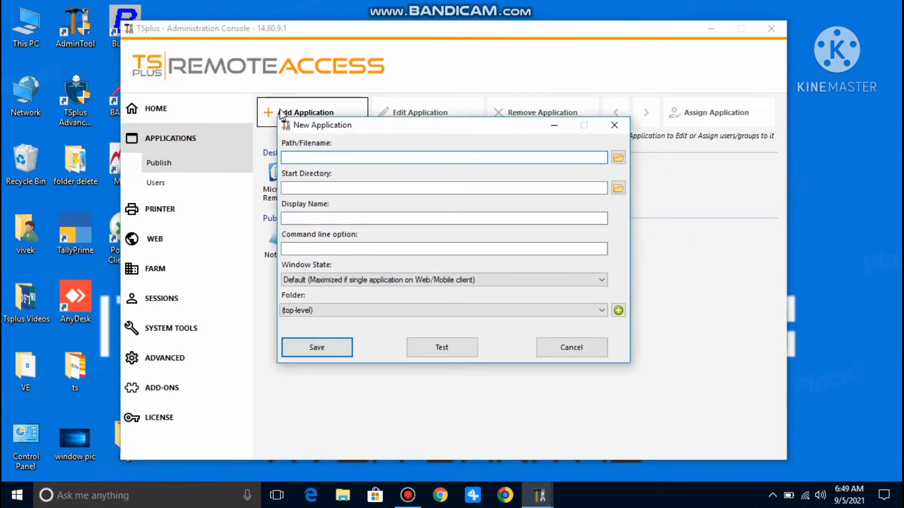
click(615, 125)
click(195, 116)
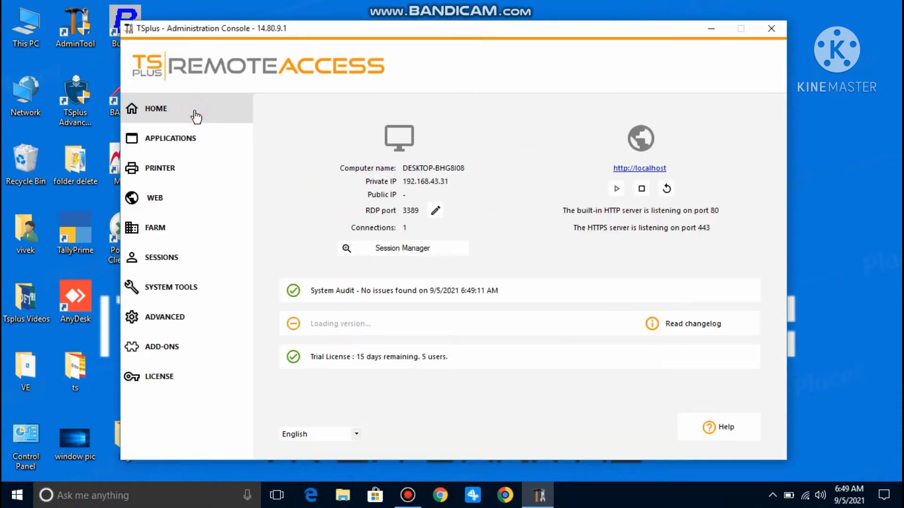
click(196, 140)
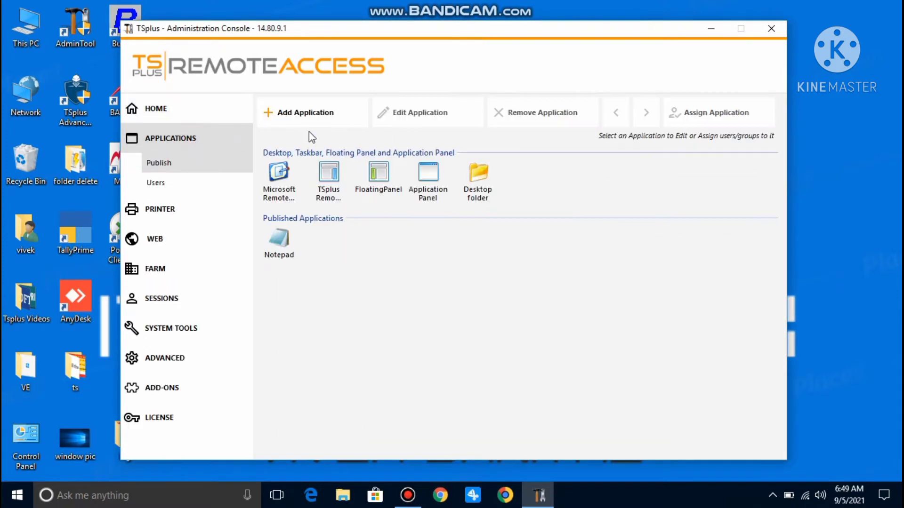
click(187, 183)
Step: Browse the Printer, Web, Farm, Sessions settings and permissions pages, ending on the System Tools list
click(154, 203)
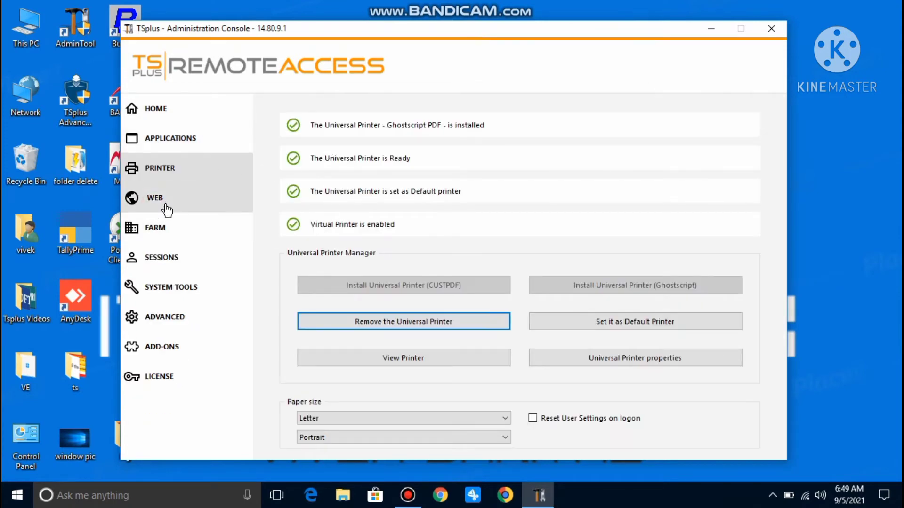
click(166, 207)
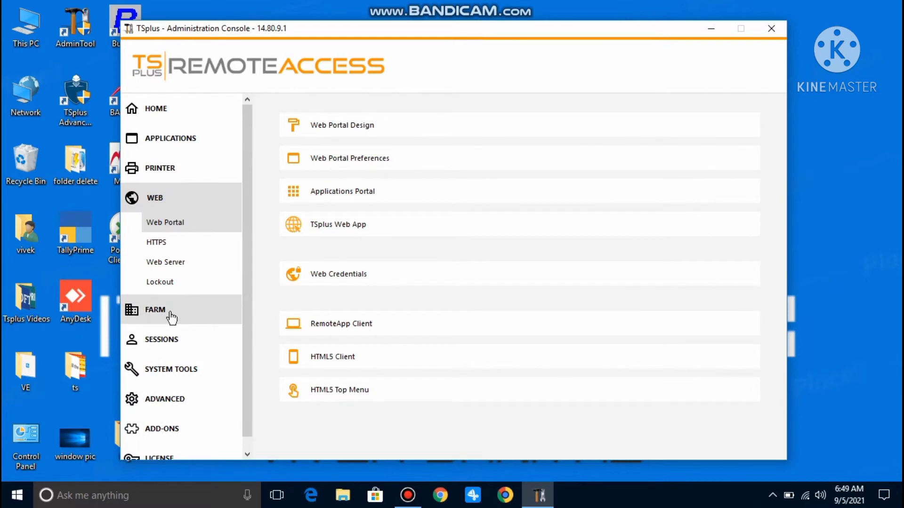
click(172, 316)
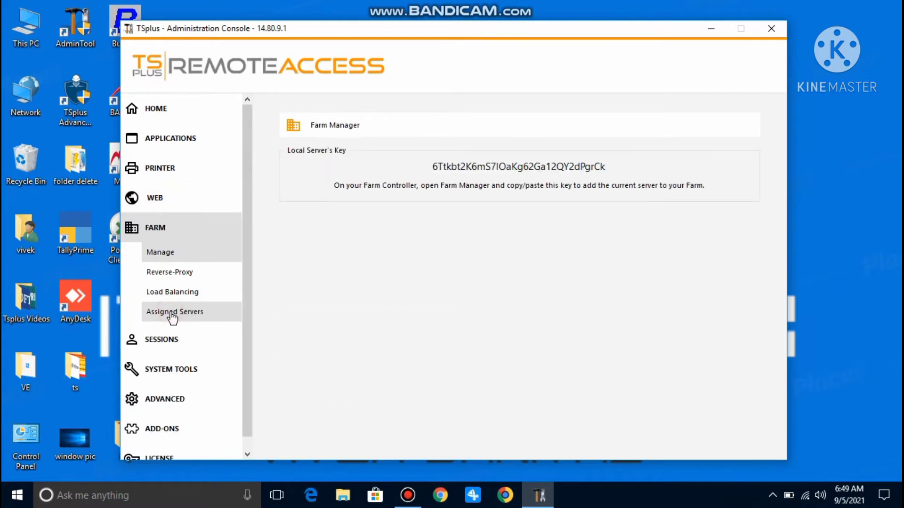
click(175, 340)
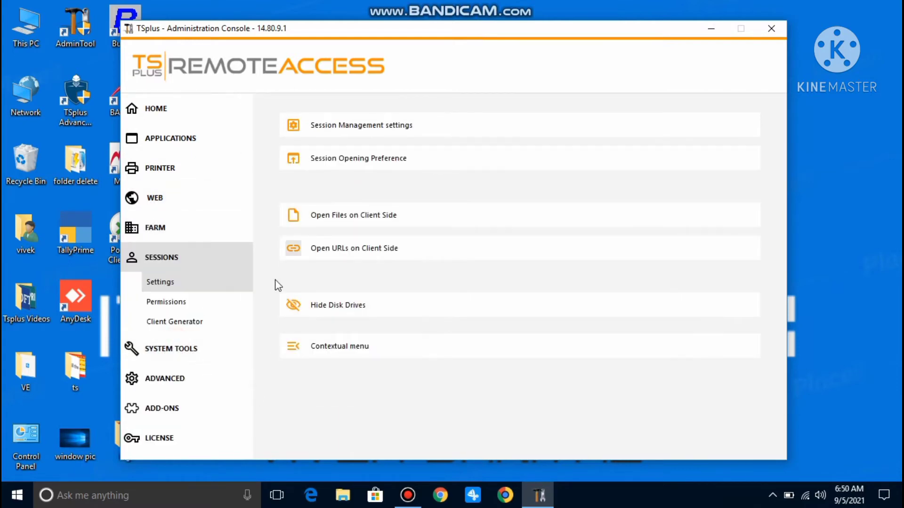
click(186, 308)
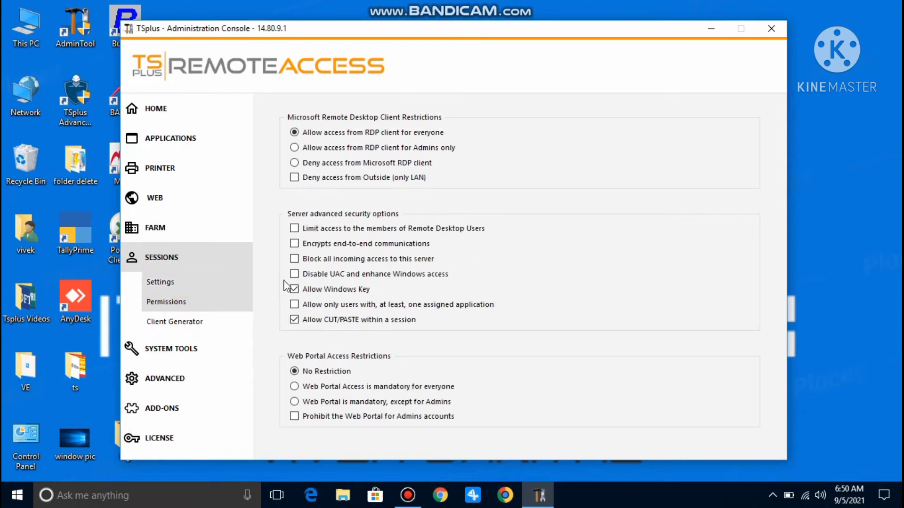
click(198, 357)
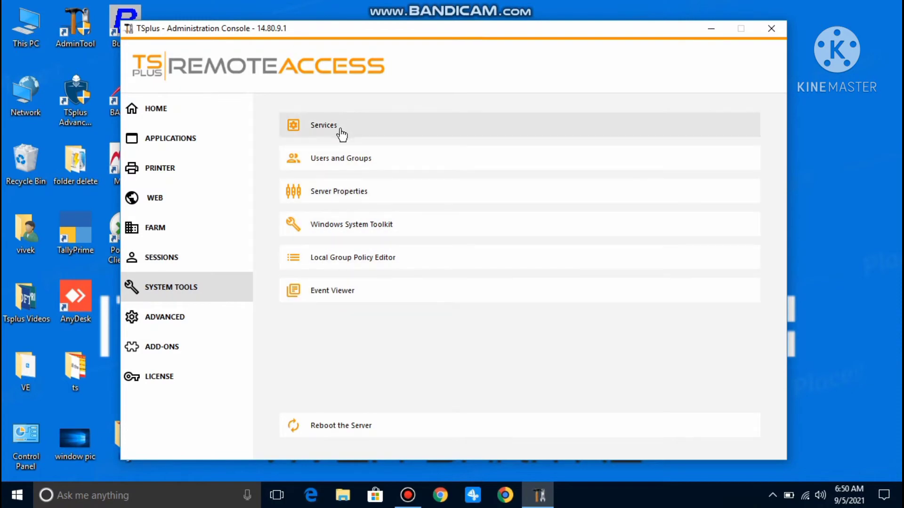
Step: Open and close Local Users and Groups and the Windows Services list from System Tools
click(340, 164)
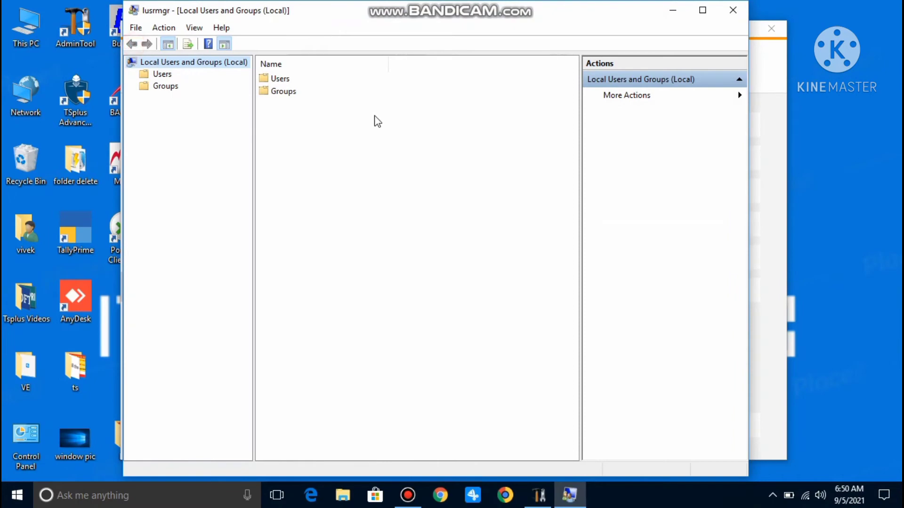
click(731, 11)
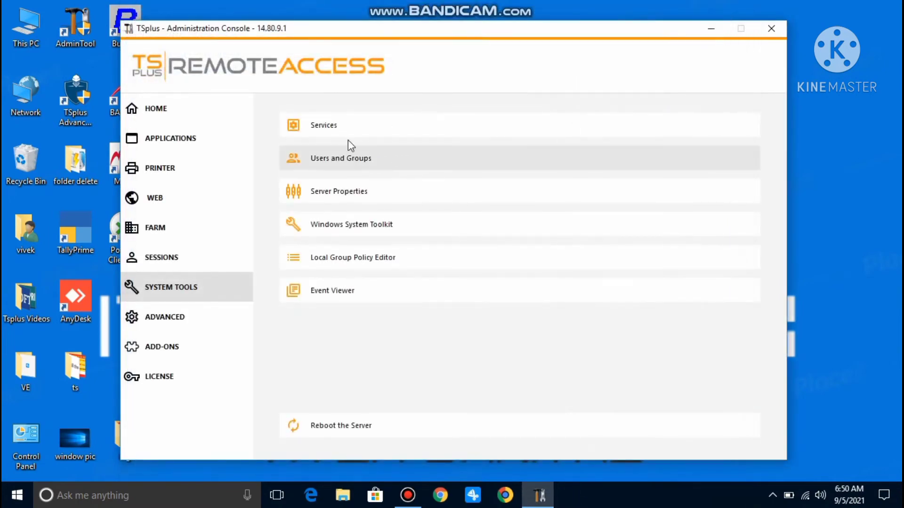
click(342, 137)
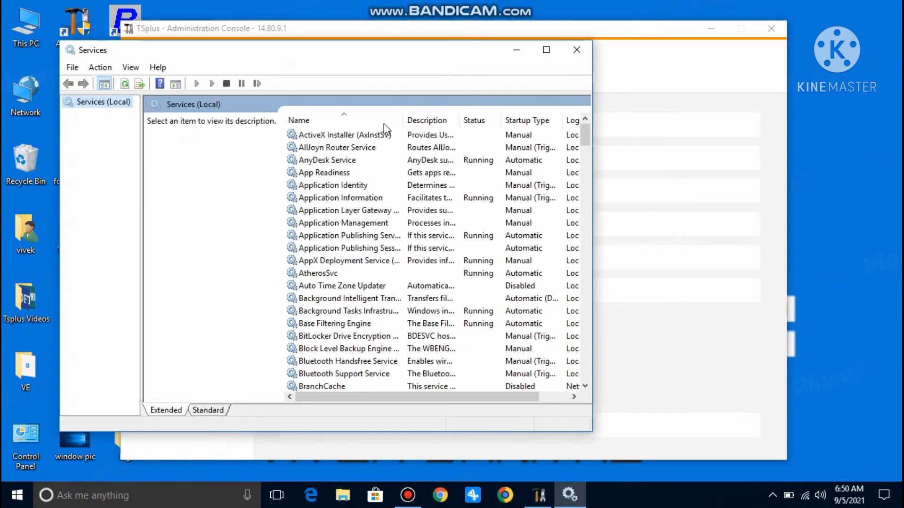
click(583, 48)
Step: Browse the Advanced and Add-ons pages, then return to the home dashboard
click(177, 320)
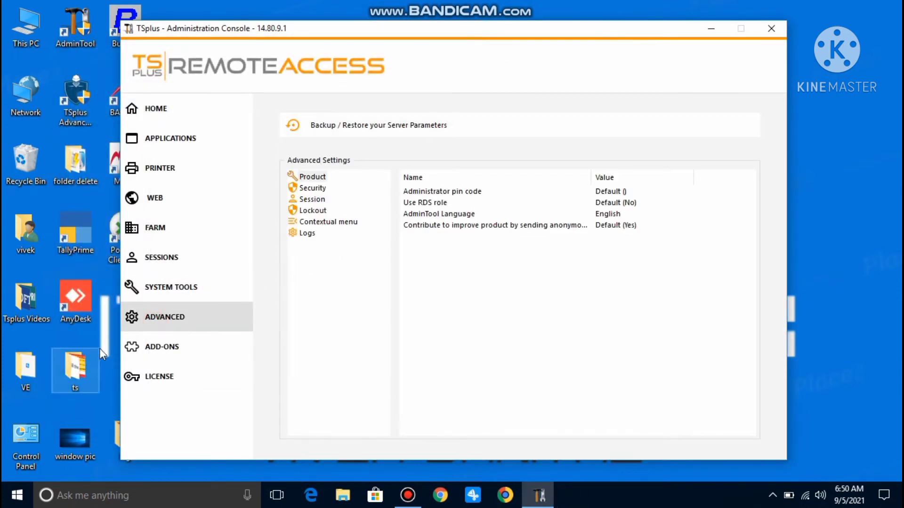
click(150, 345)
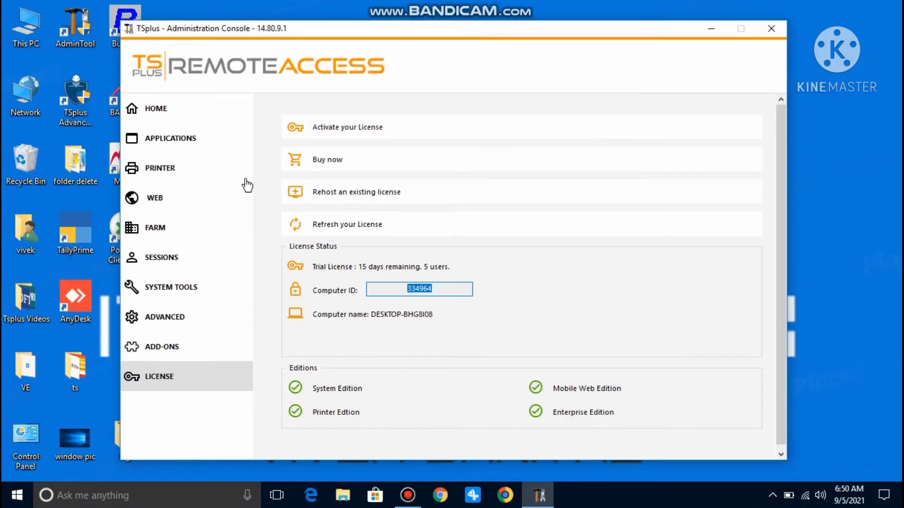
click(171, 112)
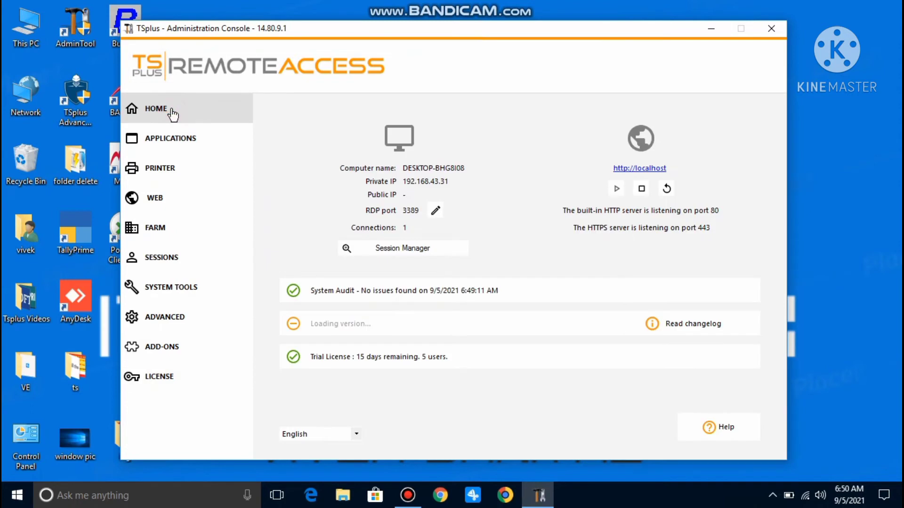
Step: Publish C:\BusyWin\Busy21 as a new application and save its entry
click(172, 141)
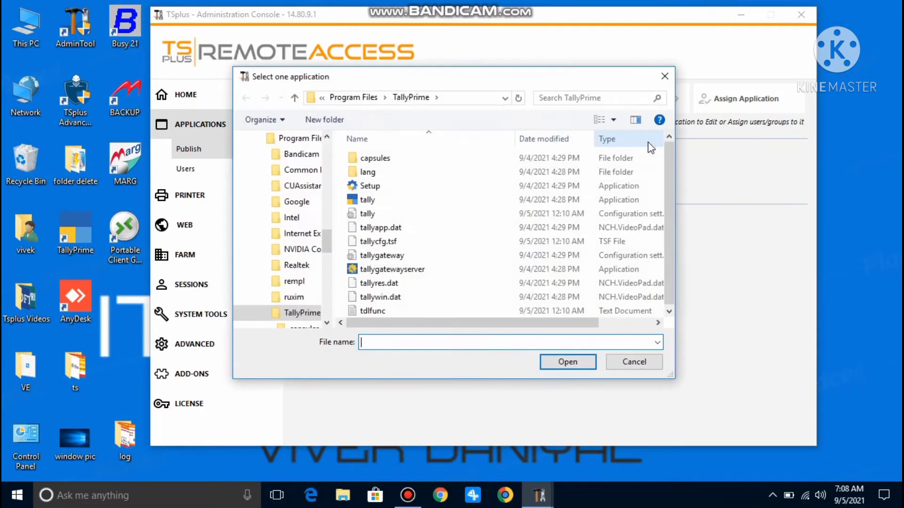
click(360, 99)
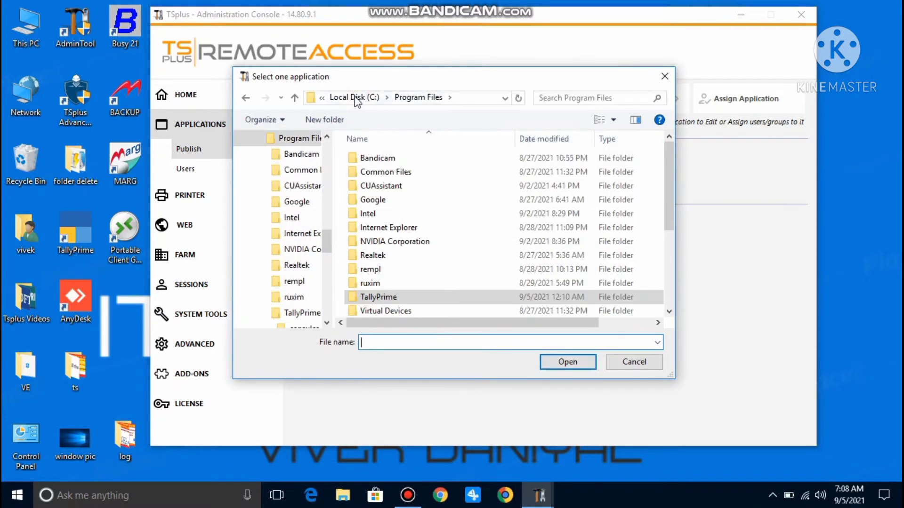
click(357, 99)
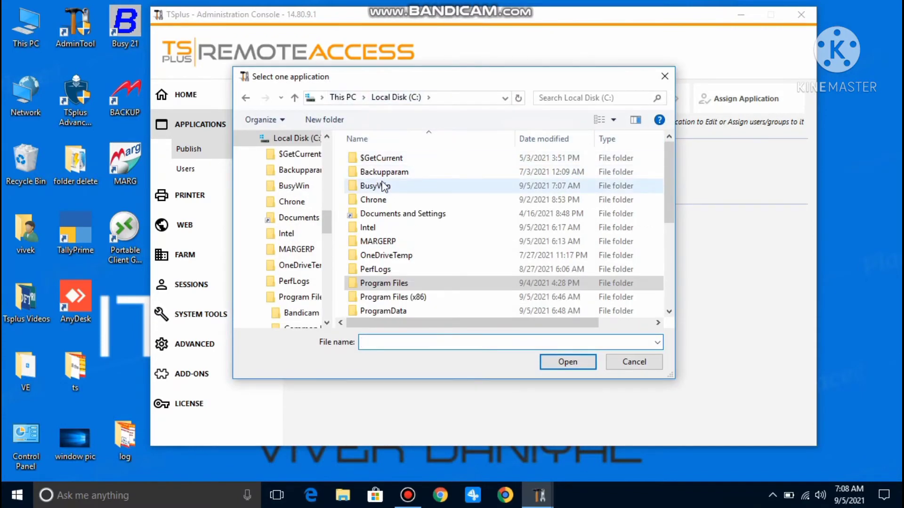
double_click(381, 187)
click(373, 310)
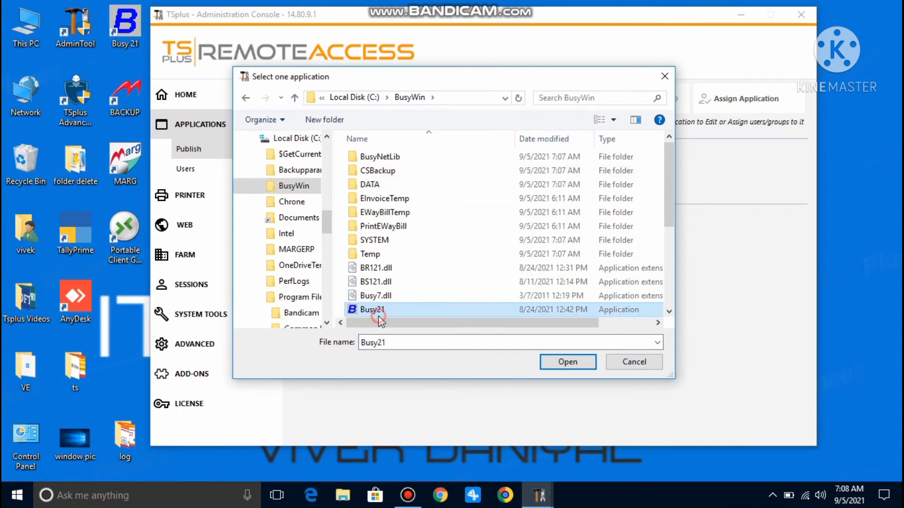
click(562, 363)
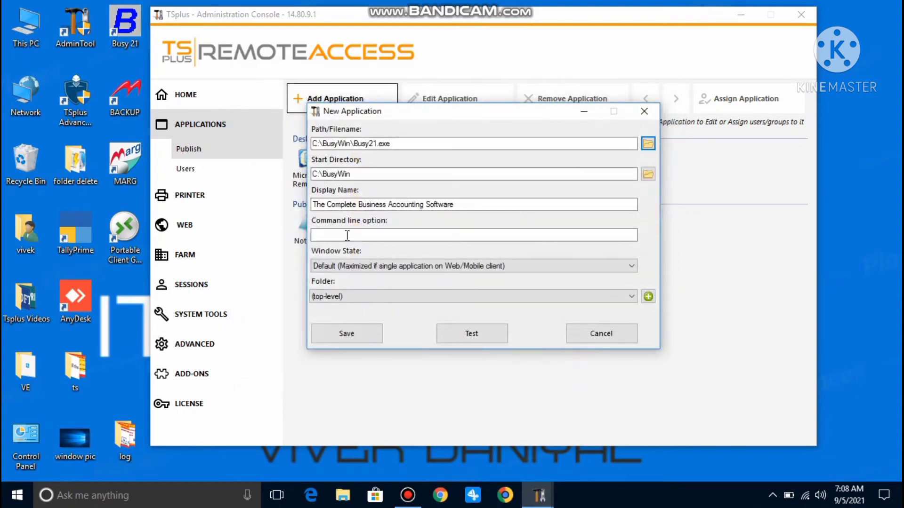
click(343, 336)
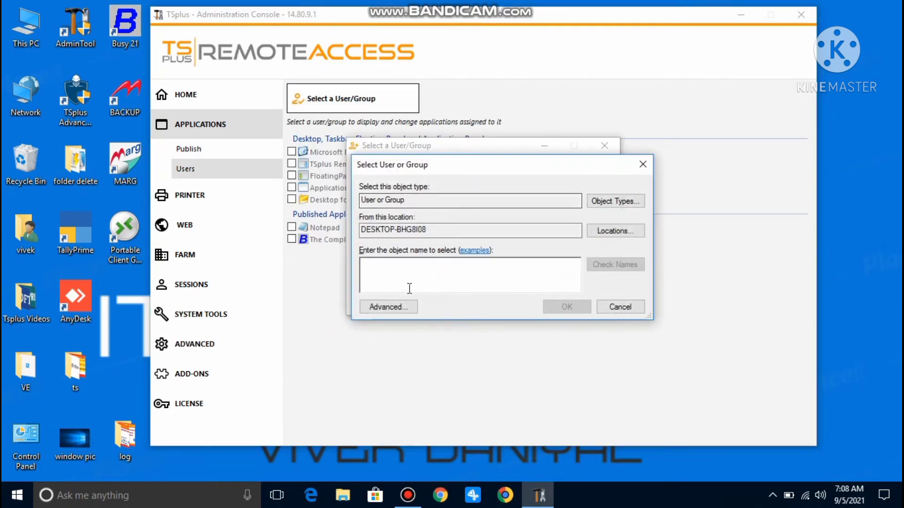
text(user)
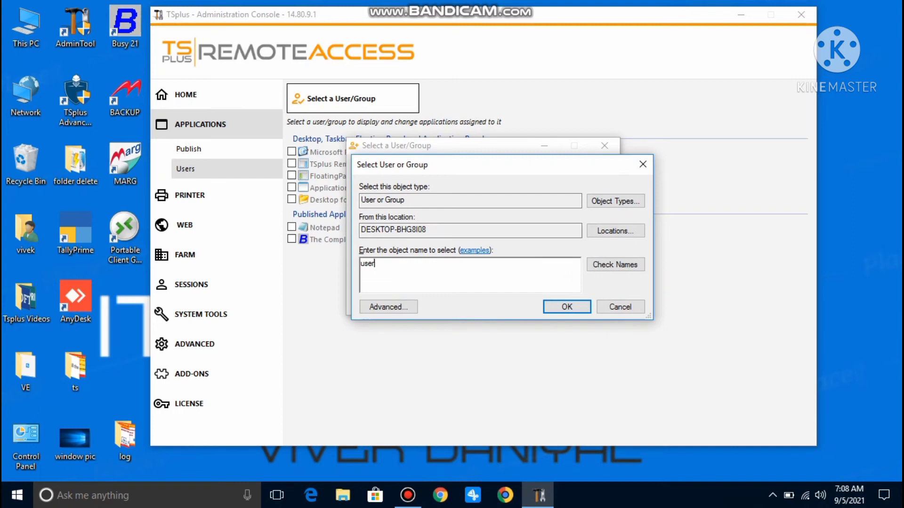
Step: Assign the Busy21 application to the selected local user
key(Return)
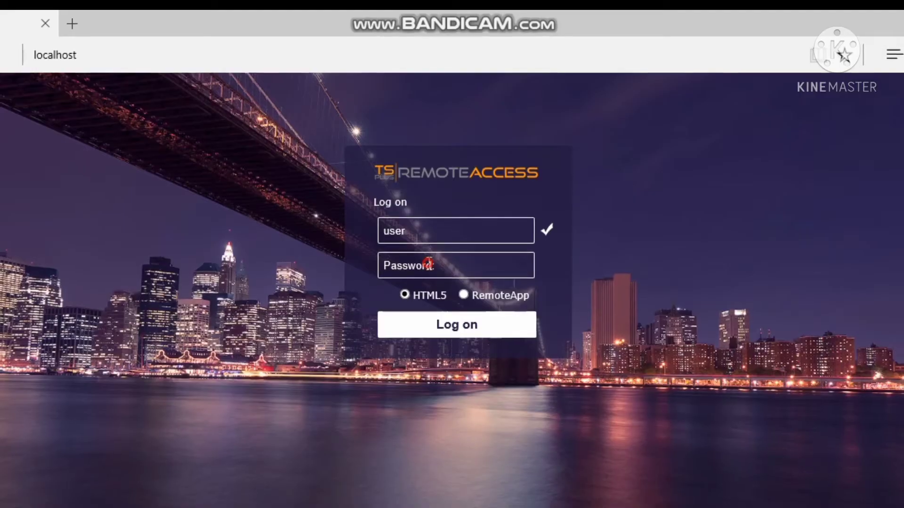
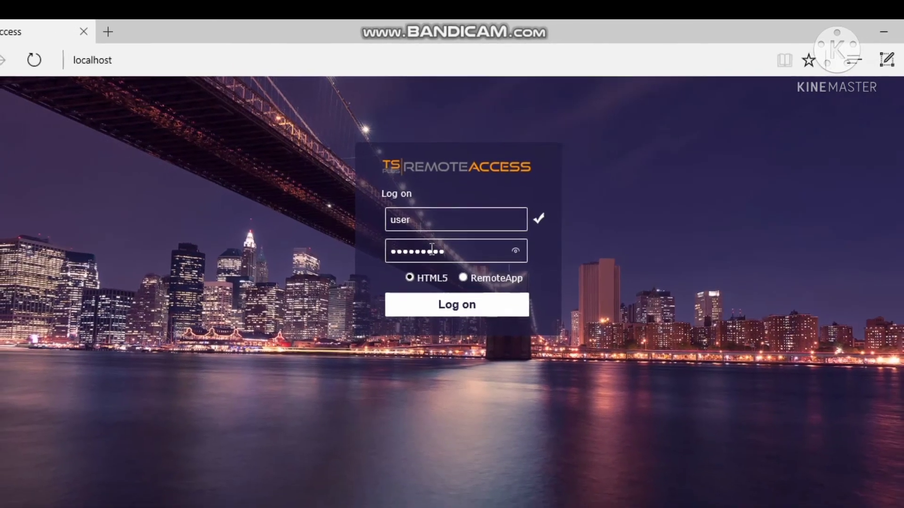
Step: Log on to the localhost web portal in HTML5 mode and dismiss Busy21's demo mode warning
key(Return)
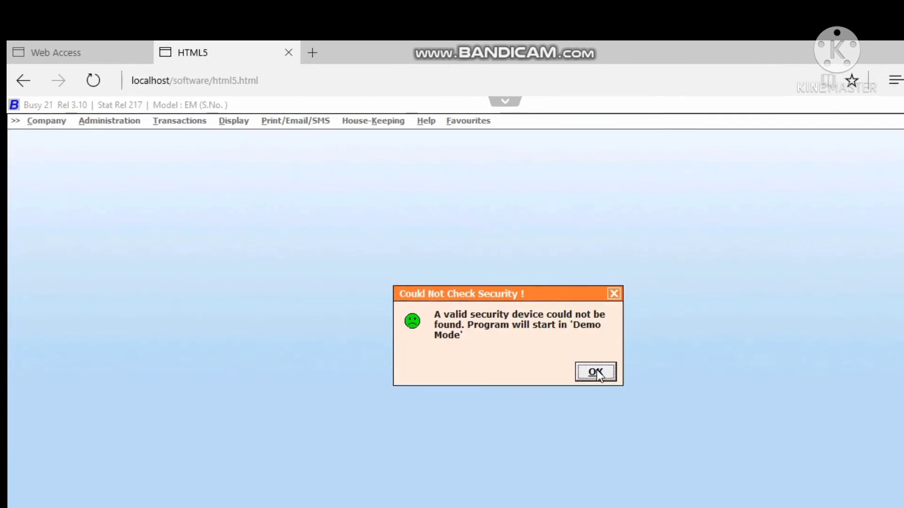
click(589, 373)
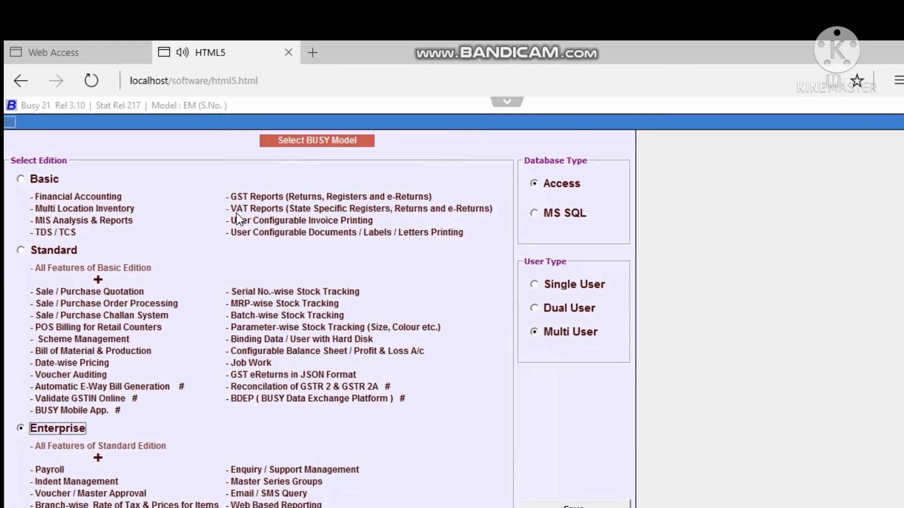